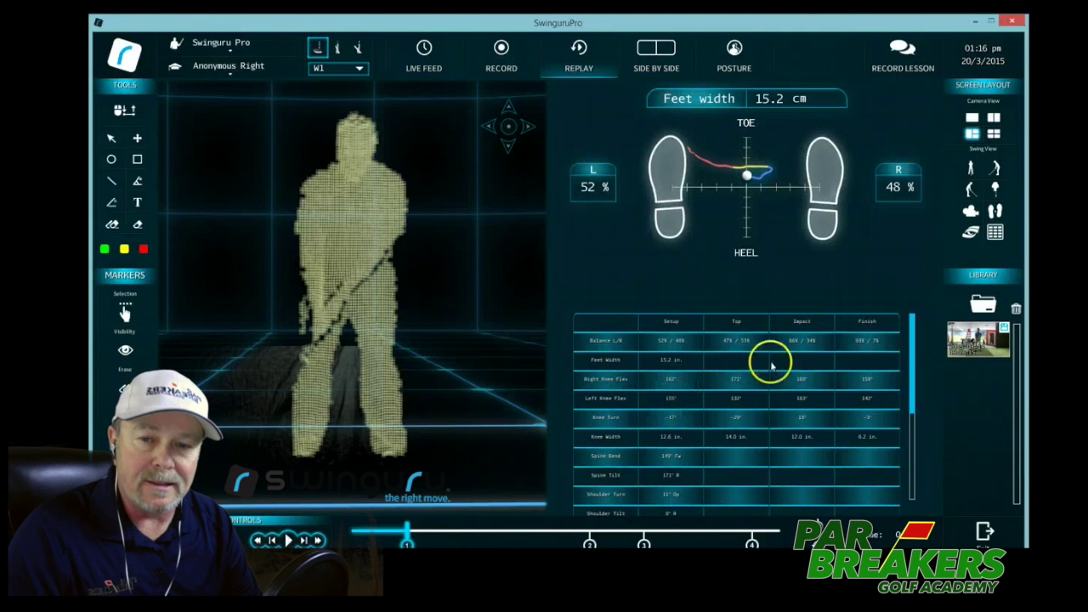
Show the swing data table on its own in the single-view layout to review the setup, top, impact and finish values.
left_click(662, 374)
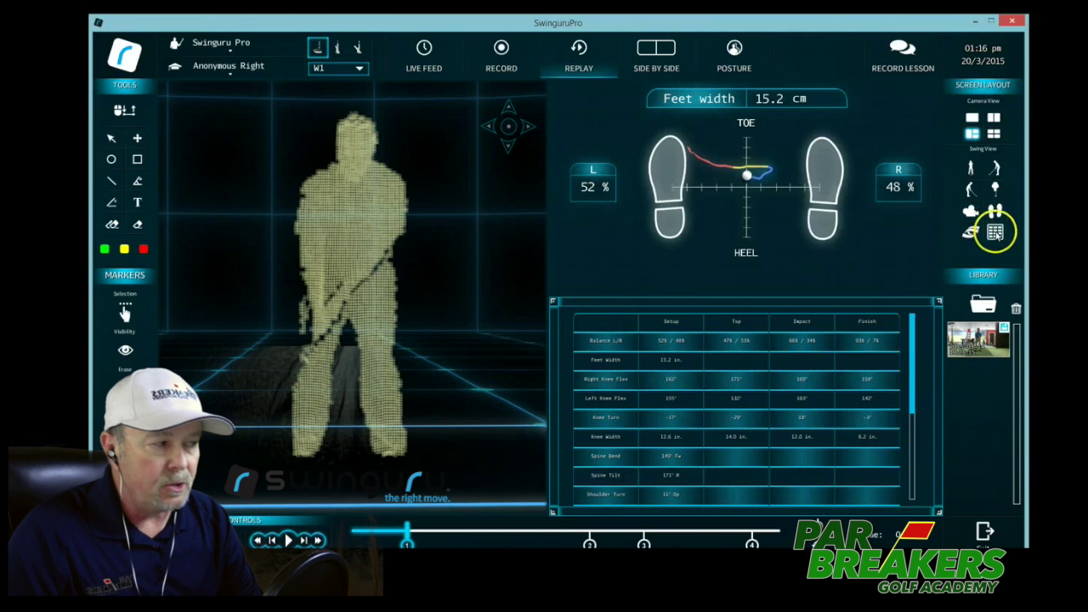
left_click(973, 119)
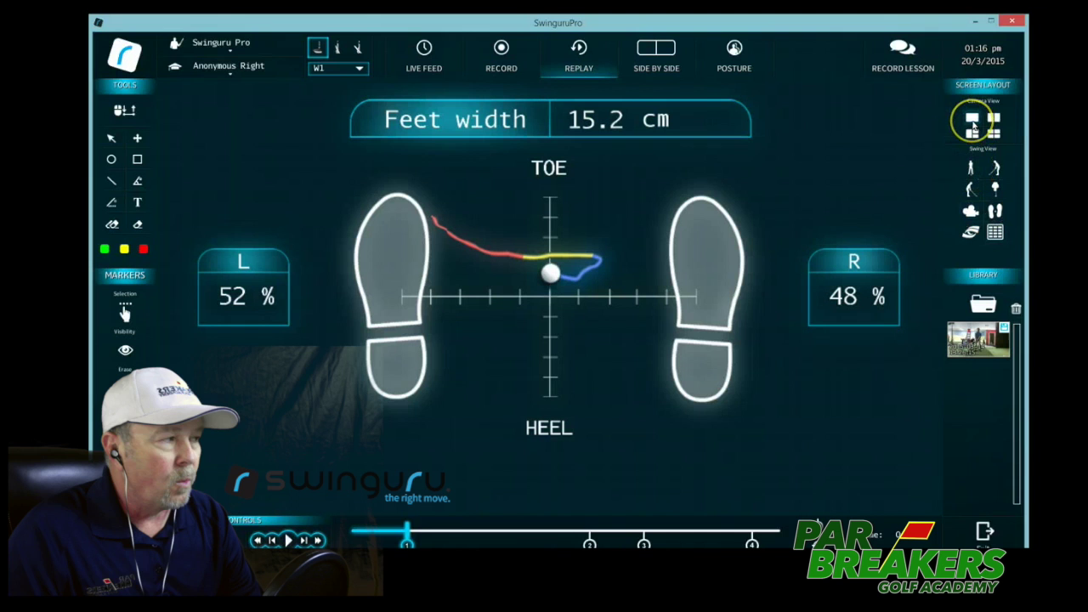
left_click(995, 234)
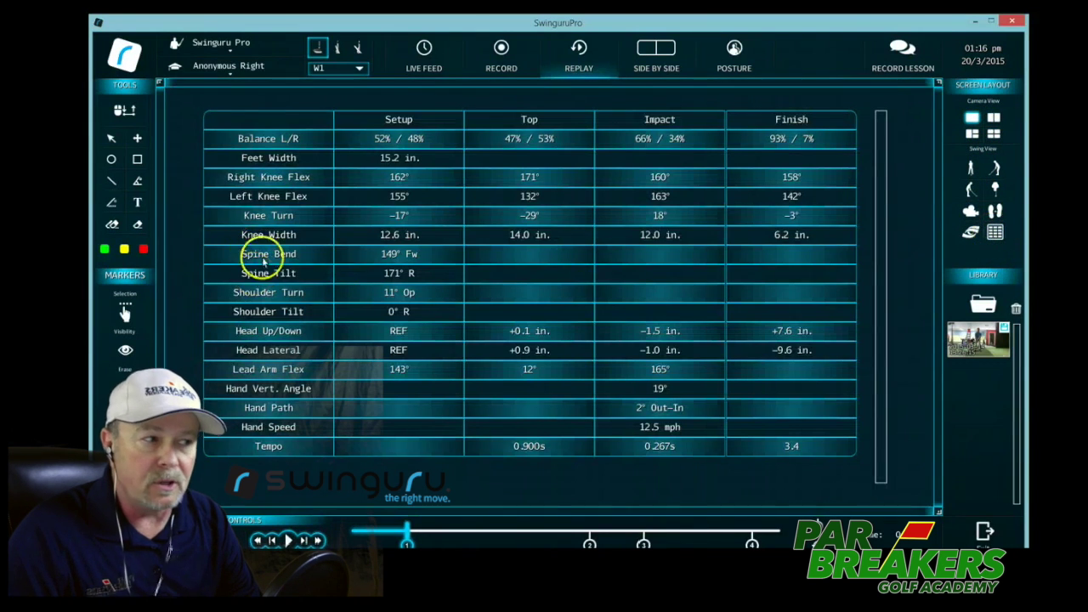
left_click(246, 144)
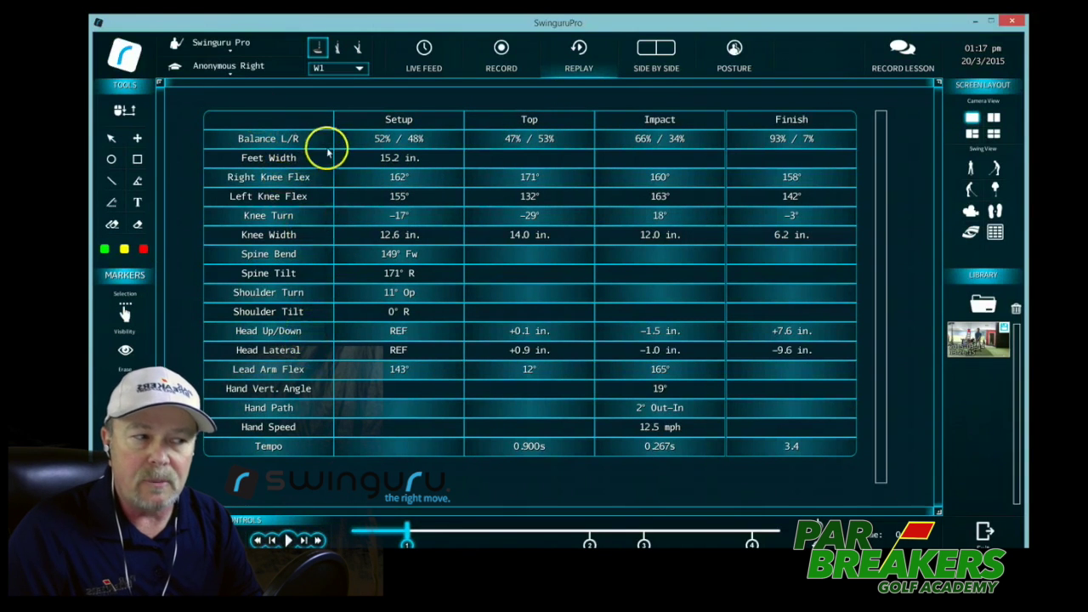
Switch to the two-view layout with the 3D figure beside the foot balance view, and rewind the swing to its start.
left_click(972, 133)
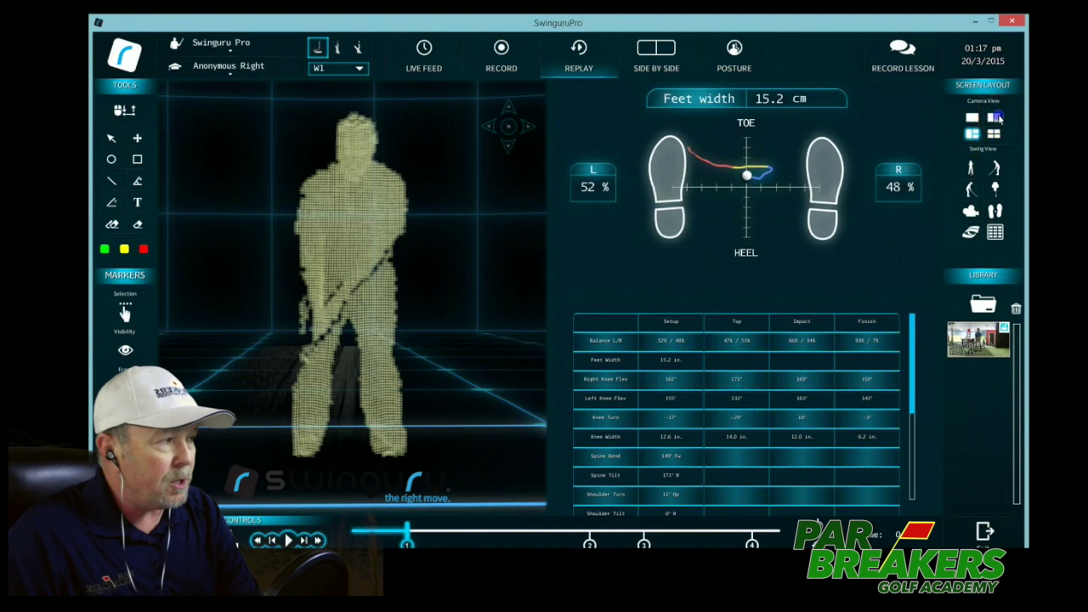
left_click(993, 118)
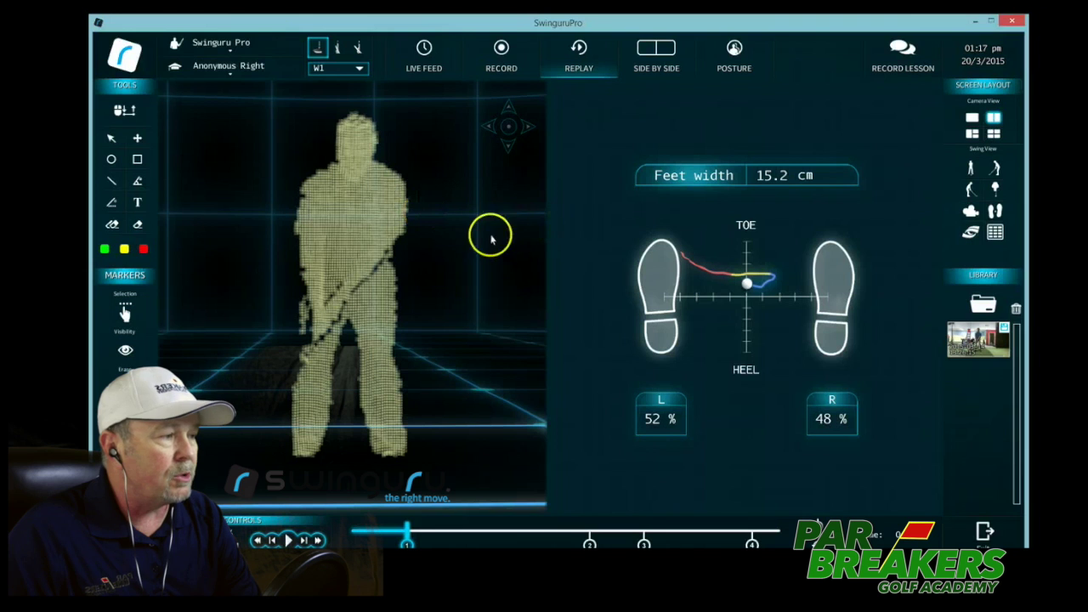
left_click(408, 195)
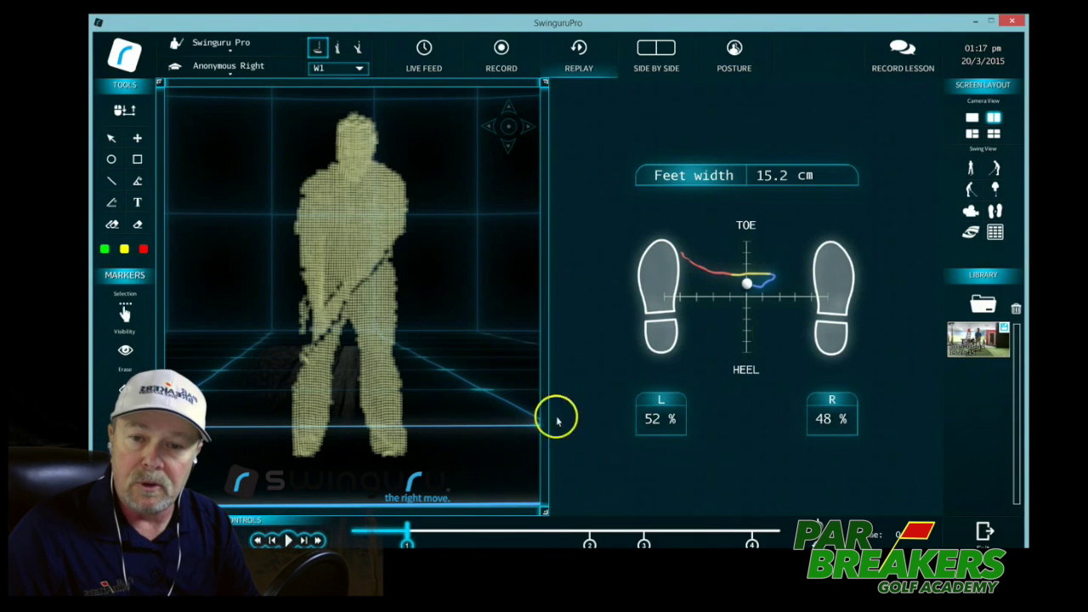
left_click_drag(408, 531, 351, 531)
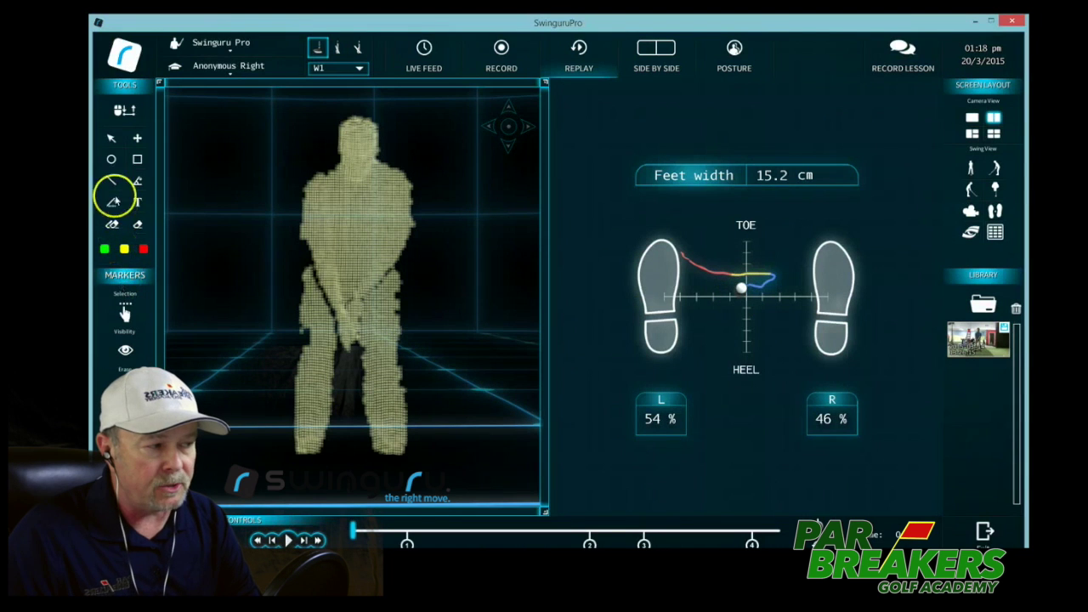
Choose the circle drawing tool and set the drawing colour to red.
left_click(111, 159)
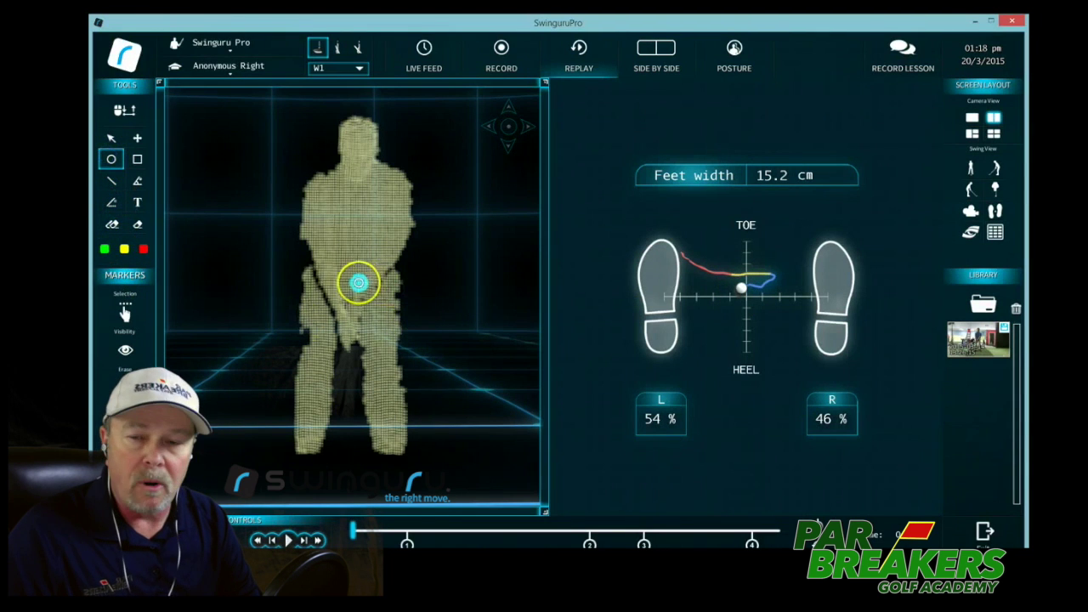
left_click(125, 248)
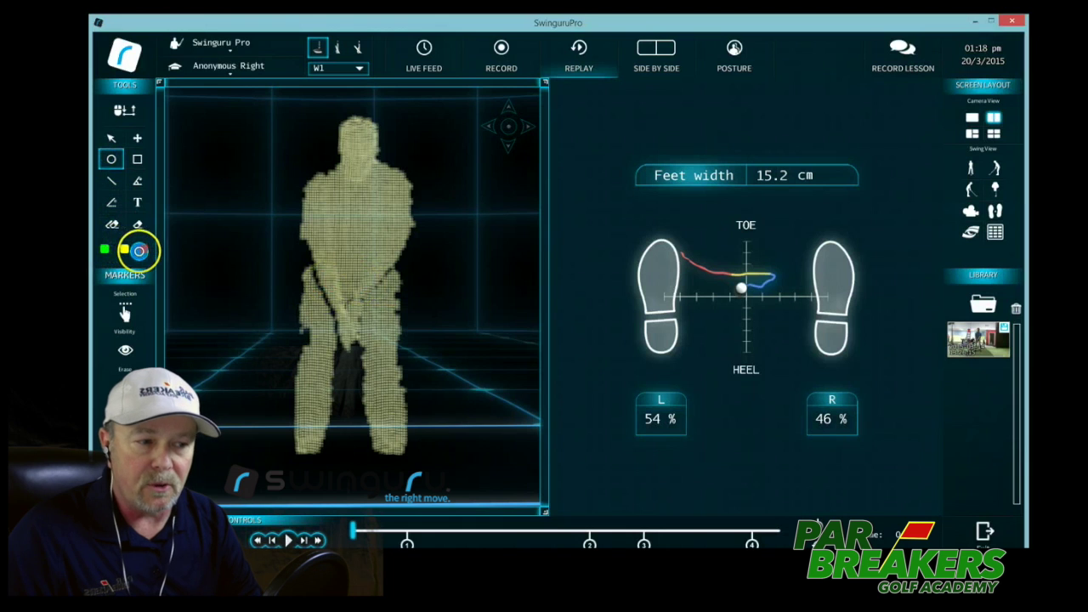
left_click(154, 253)
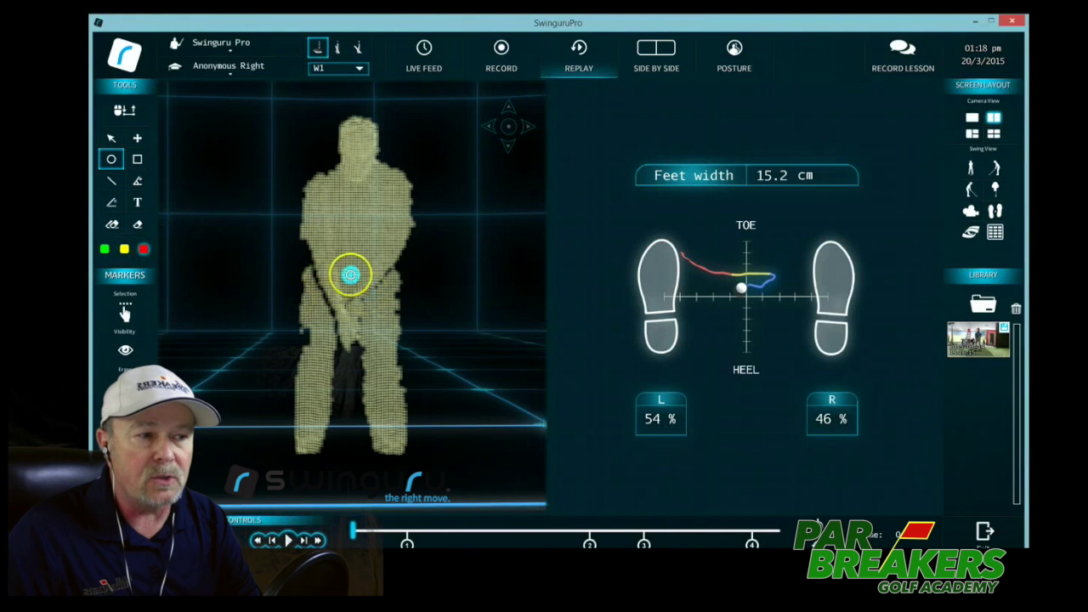
left_click(353, 275)
left_click_drag(343, 283, 334, 279)
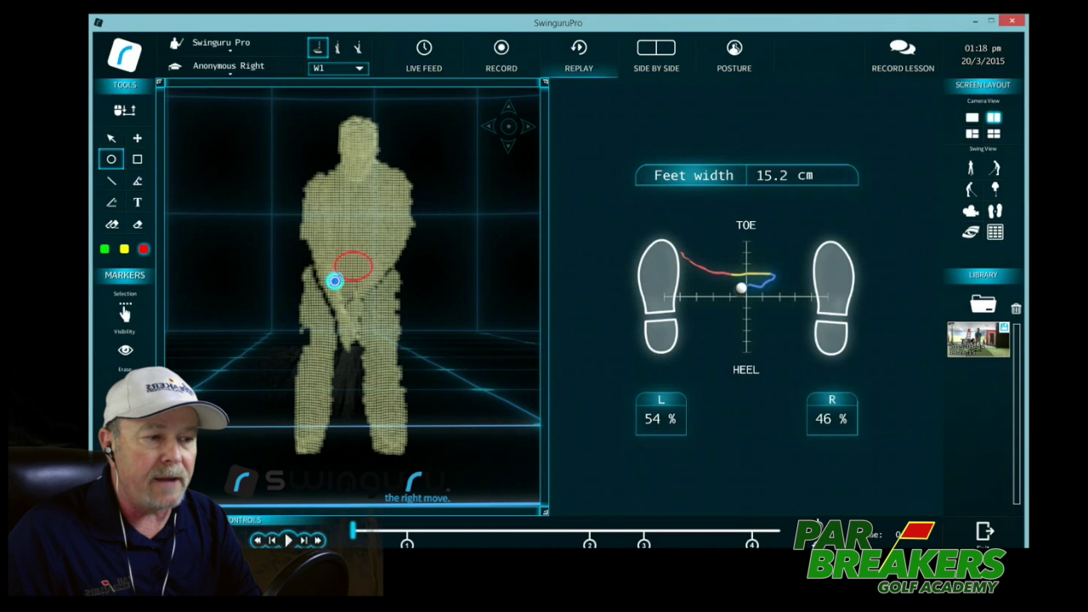
mouse_move(335, 283)
left_mouse_down()
mouse_move(365, 275)
mouse_move(335, 272)
left_mouse_up()
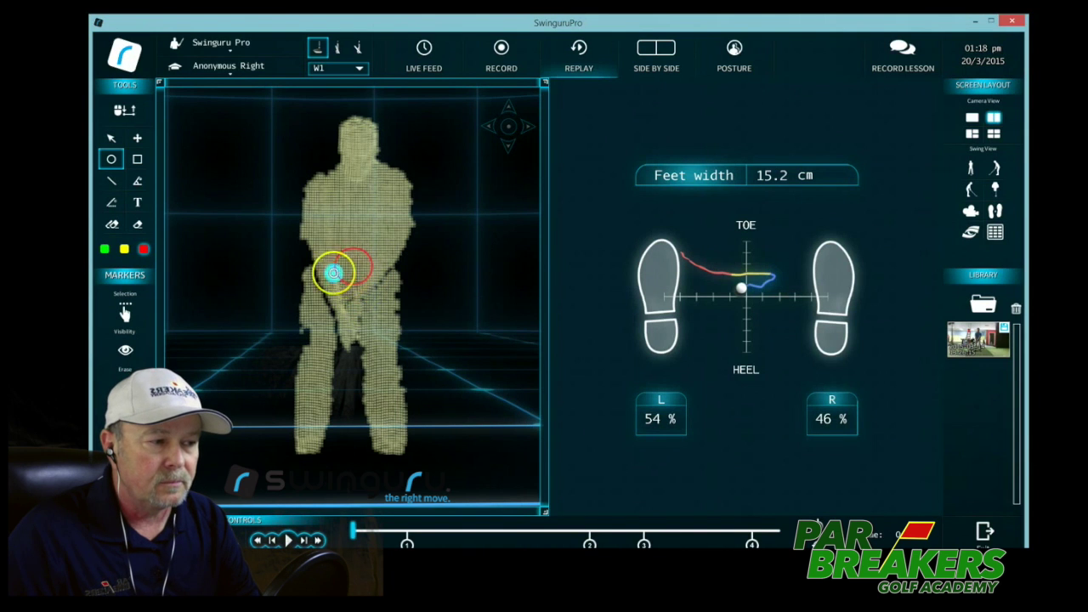
left_click(142, 222)
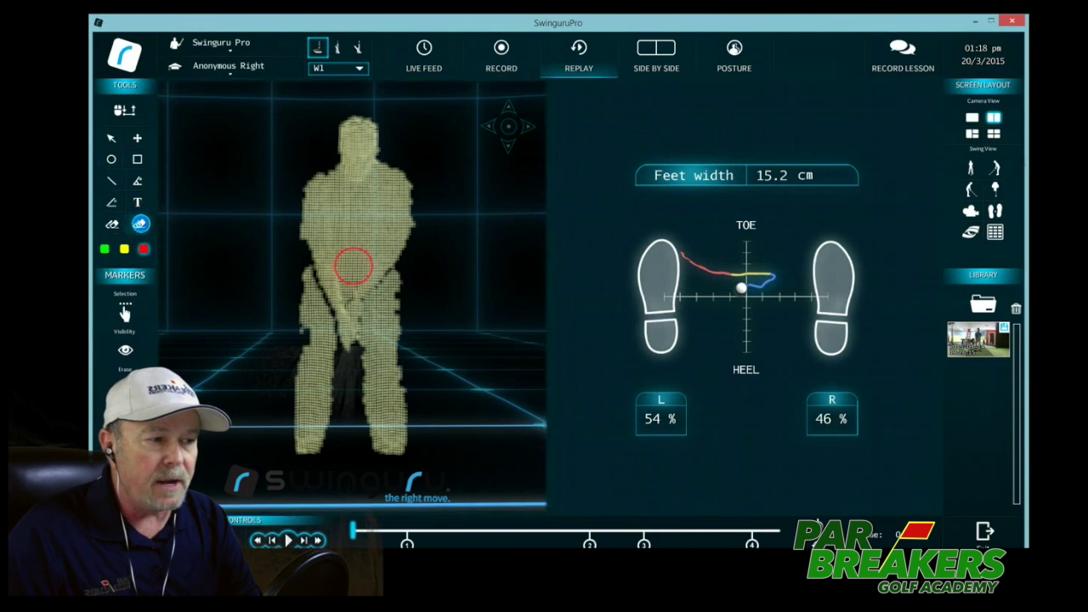
left_click(355, 272)
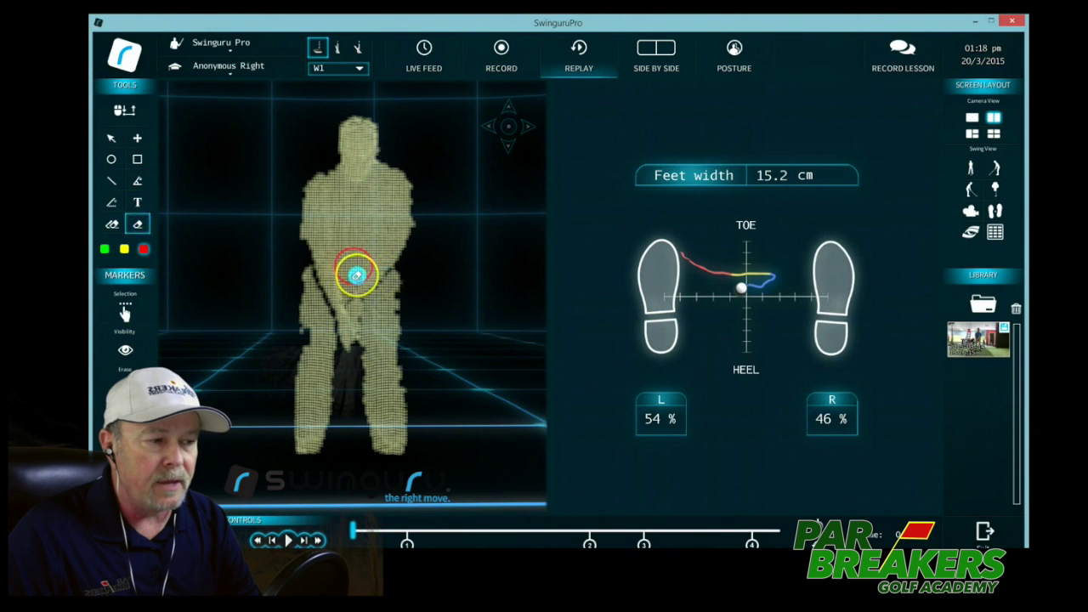
left_click(111, 223)
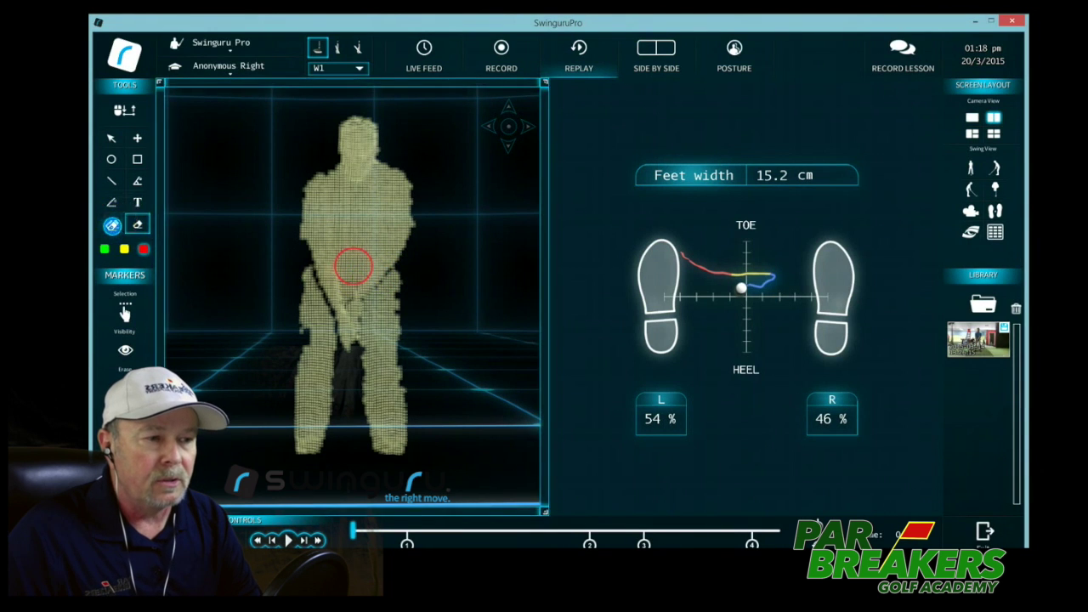
Draw a red circle over the golfer's hip centre at the start of the swing in the 3D view.
left_click(119, 198)
left_click(111, 159)
left_click(350, 294)
left_click_drag(351, 293, 334, 315)
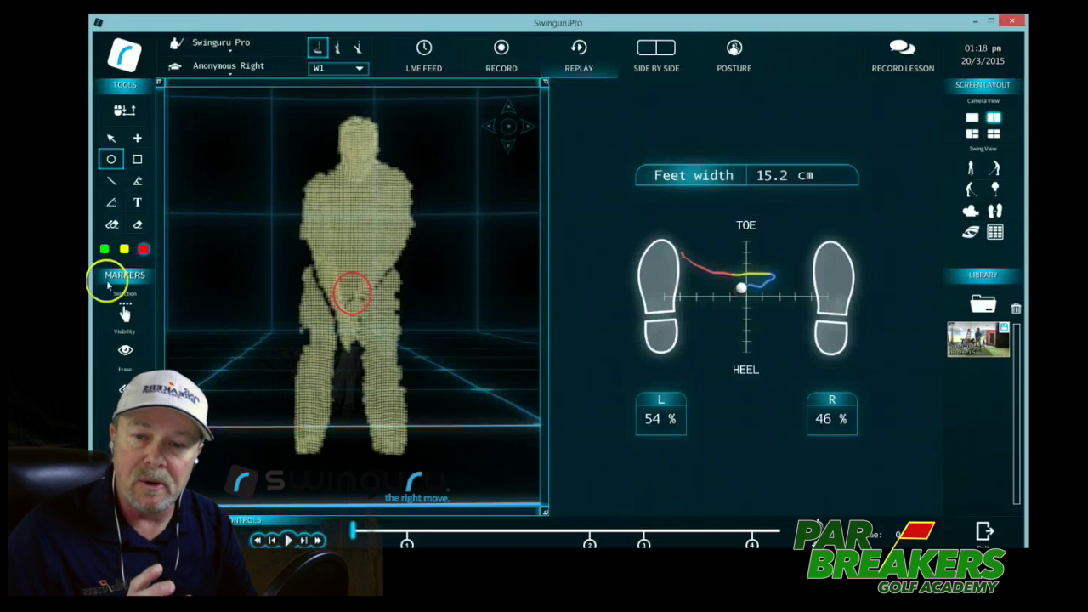
Set the drawing colour to green and move the replay to the setup position at marker 1.
left_click(99, 250)
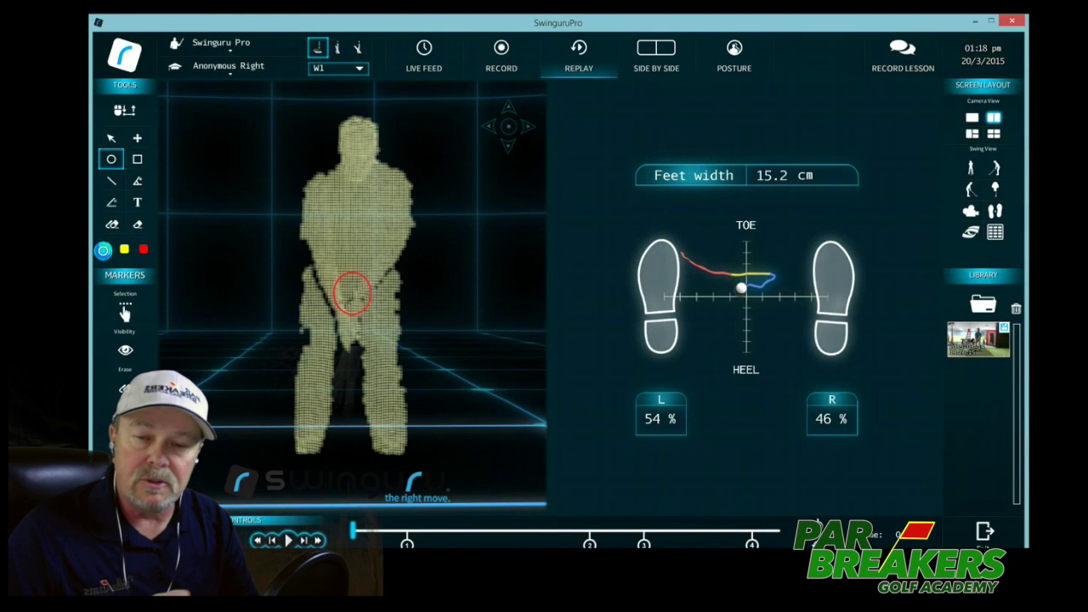
left_click_drag(354, 532, 407, 537)
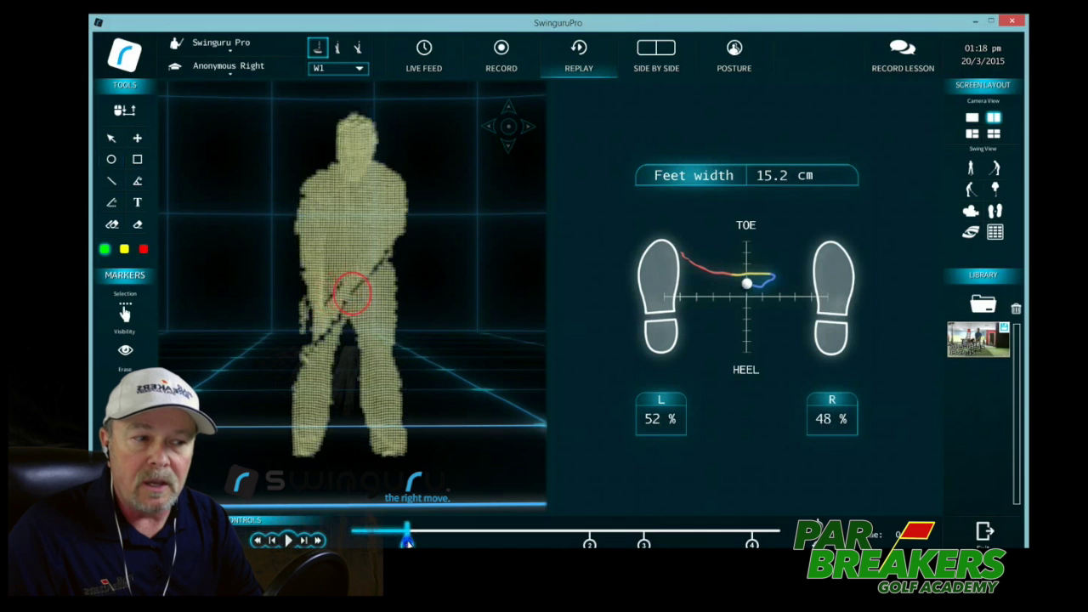
mouse_move(407, 538)
left_mouse_down()
mouse_move(353, 539)
mouse_move(407, 542)
left_mouse_up()
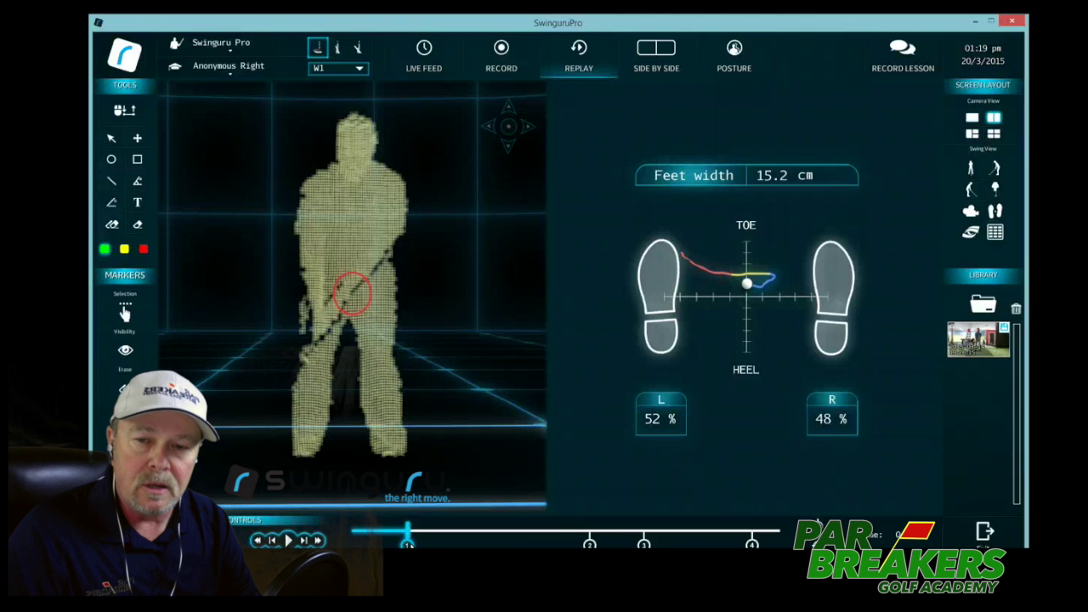
left_click(407, 539)
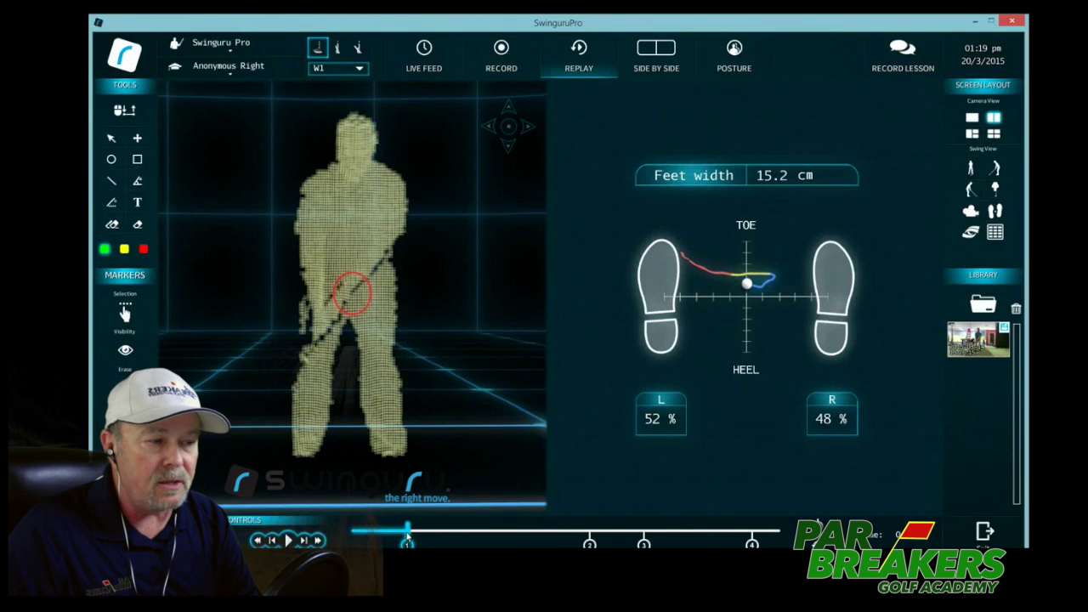
Scrub the replay to marker 2, back to the start and forward through the backswing to examine the weight shift.
left_click_drag(438, 537, 591, 542)
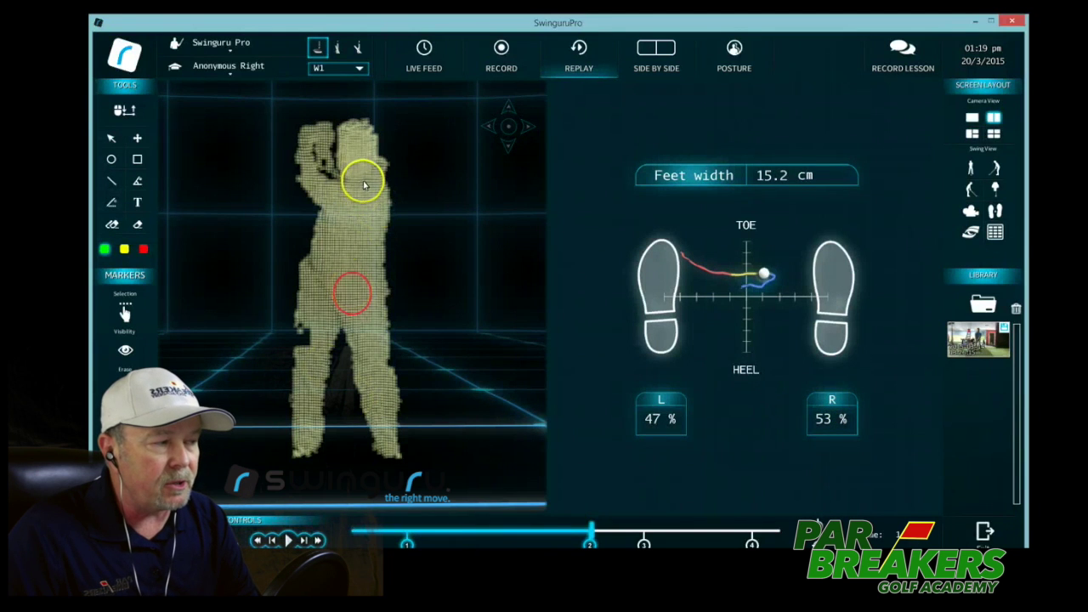
left_click_drag(593, 527, 353, 529)
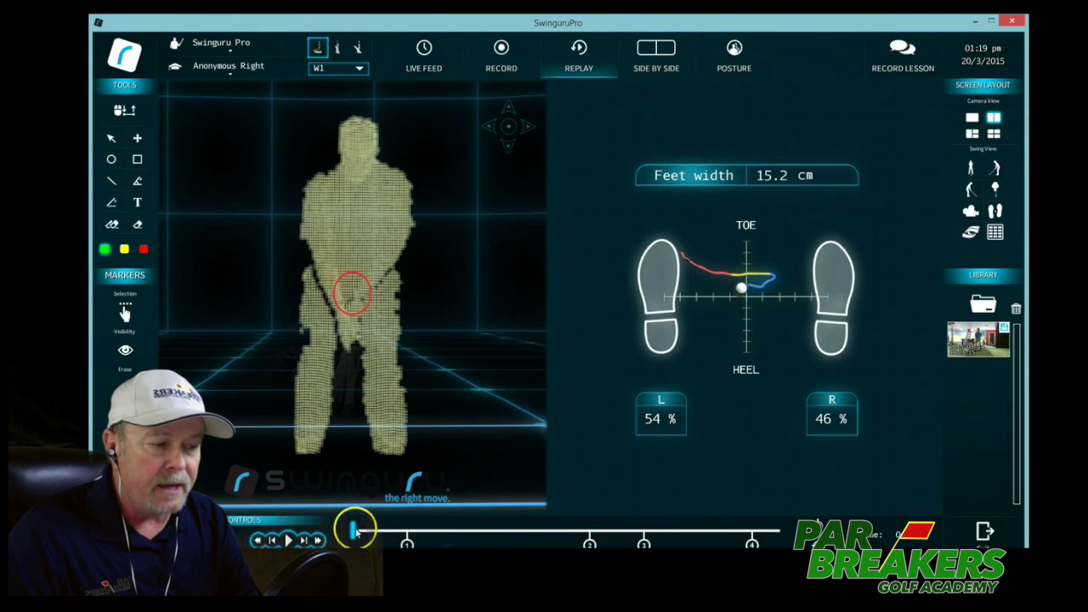
left_click_drag(352, 532, 517, 542)
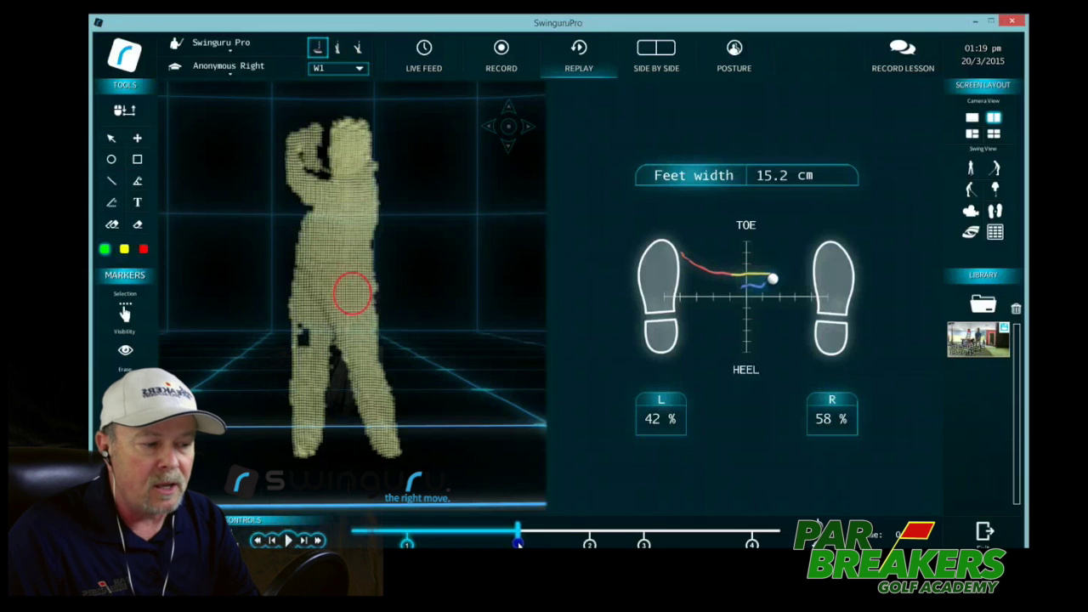
Move the replay to just before marker 2 and draw a green circle over the golfer's hip, beside the red circle.
left_click_drag(519, 542, 586, 542)
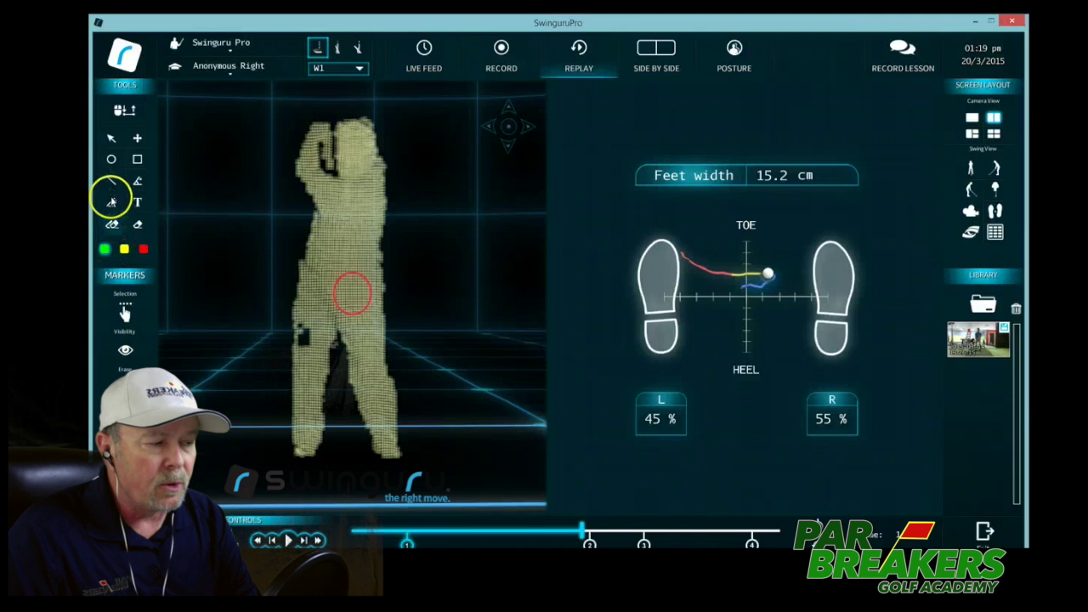
left_click(110, 159)
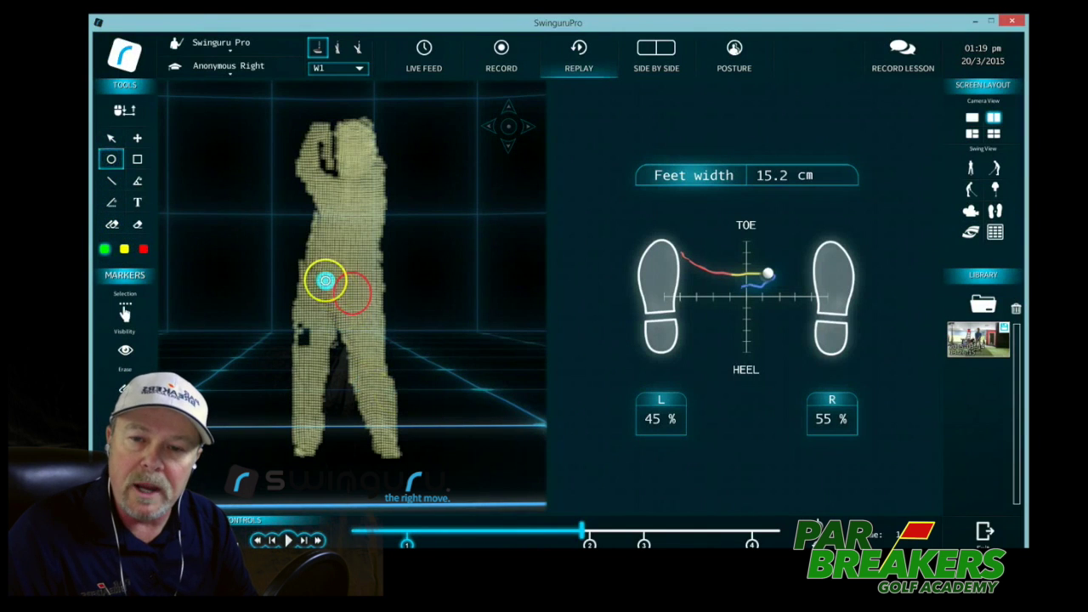
left_click_drag(325, 280, 307, 303)
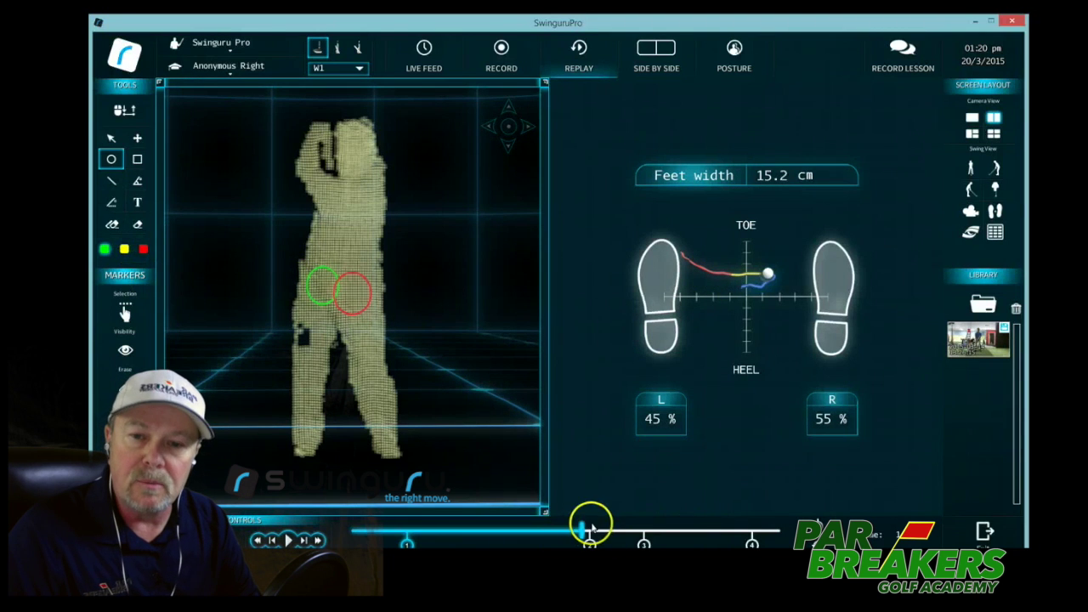
Move the replay to impact at marker 3 and draw a yellow circle over the golfer's hip area.
left_click_drag(583, 531, 644, 540)
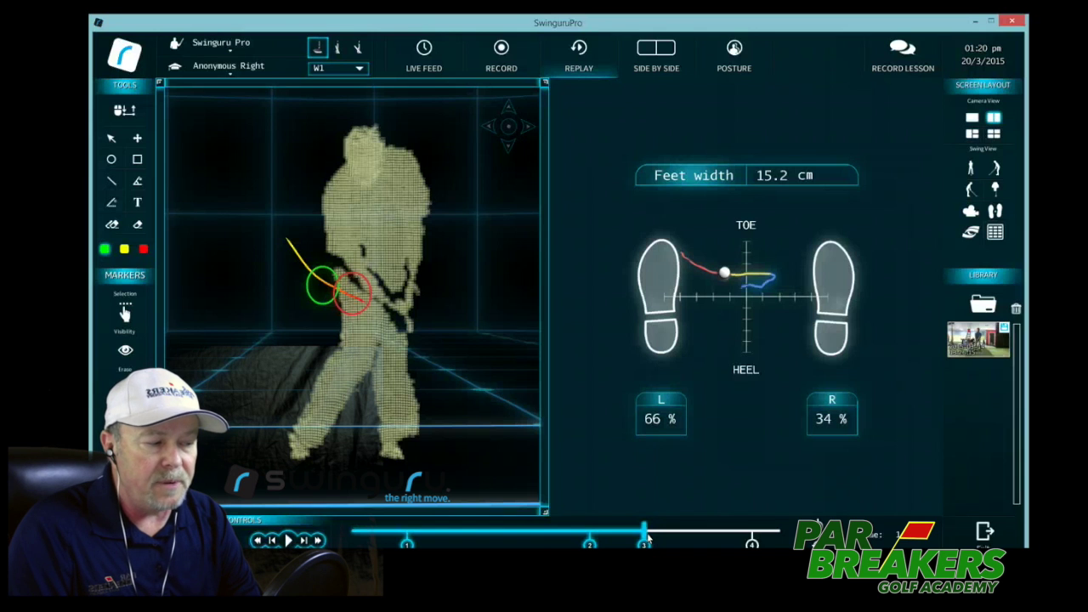
left_click(143, 248)
left_click(111, 159)
left_click(124, 248)
left_click(113, 159)
left_click_drag(374, 274, 377, 302)
Check the left-foot weight share at impact, and advance the replay to the finish just past marker 4.
left_click_drag(589, 420, 665, 438)
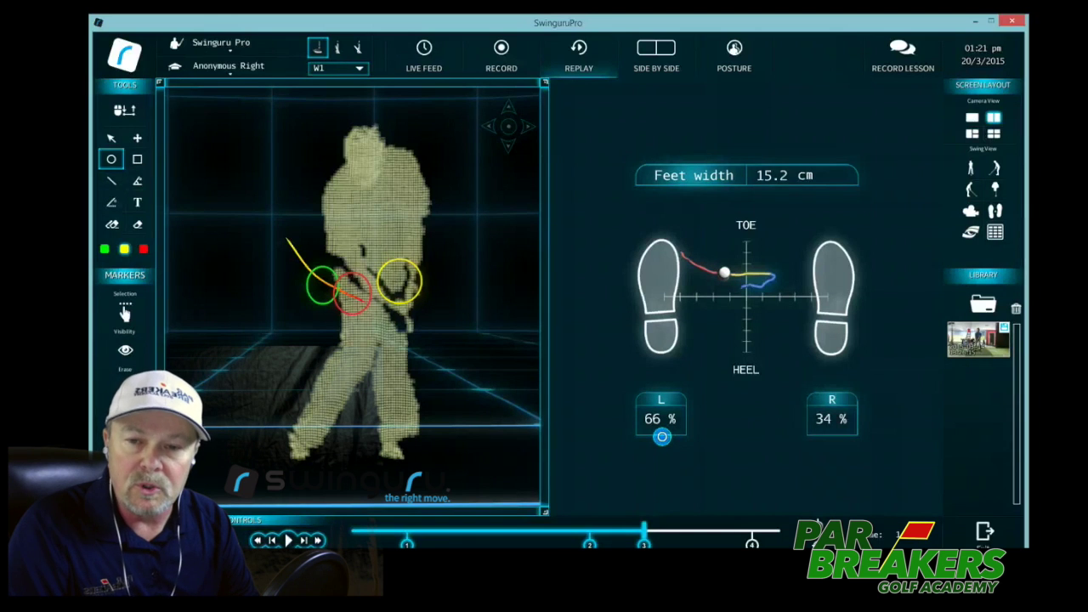
left_click(644, 437)
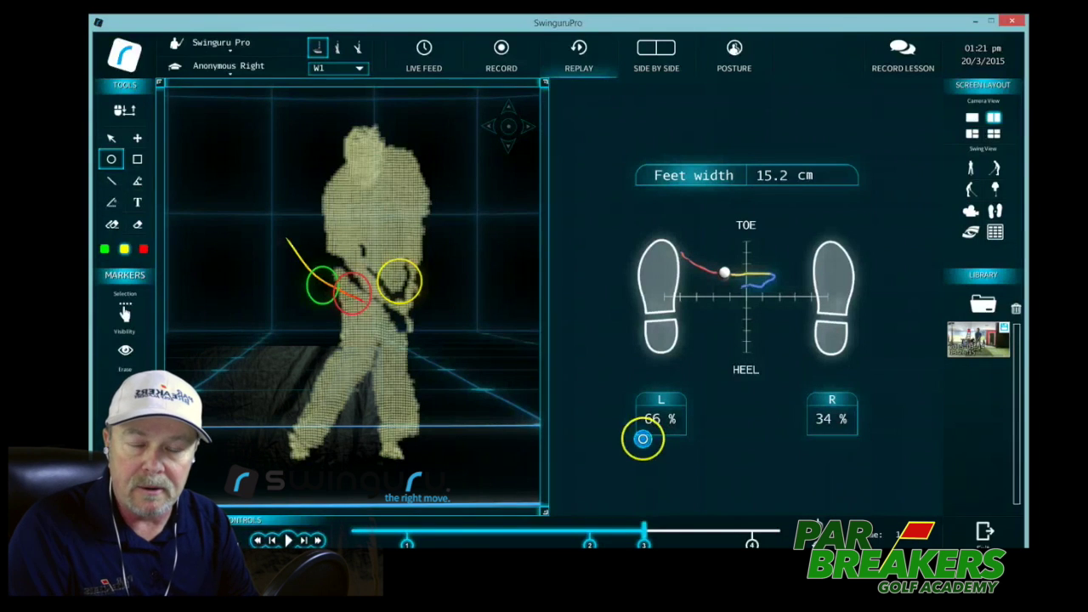
left_click(645, 531)
left_click_drag(645, 531, 766, 535)
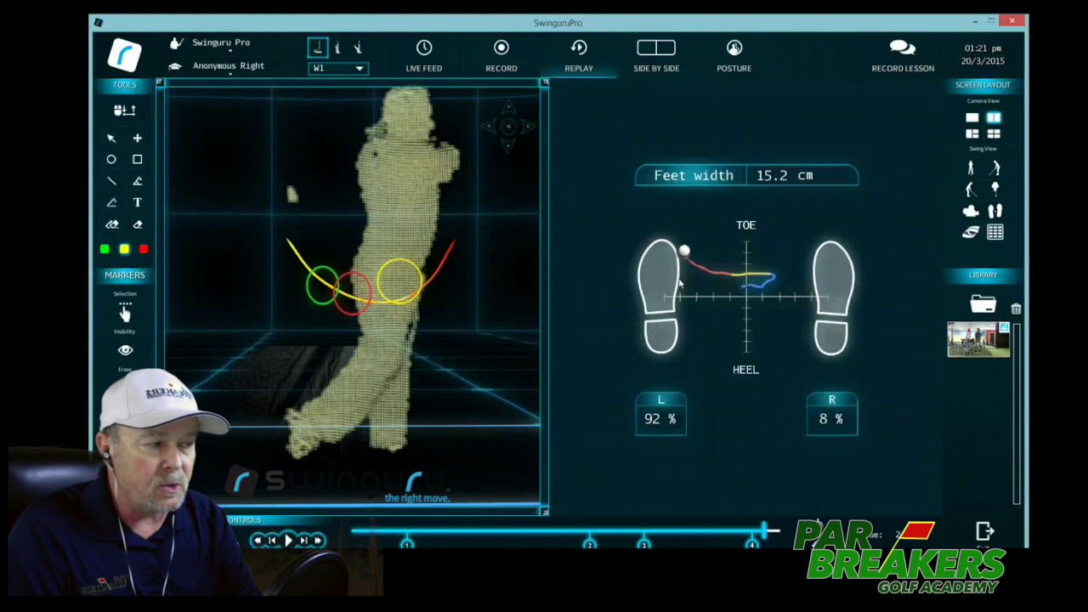
left_click_drag(680, 283, 671, 285)
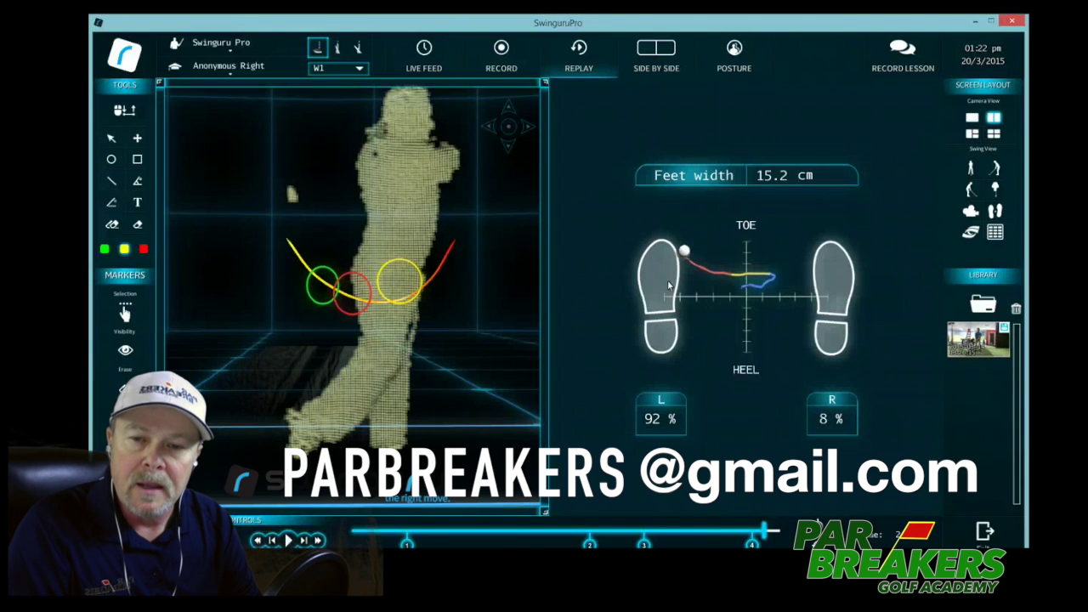
left_click(655, 289)
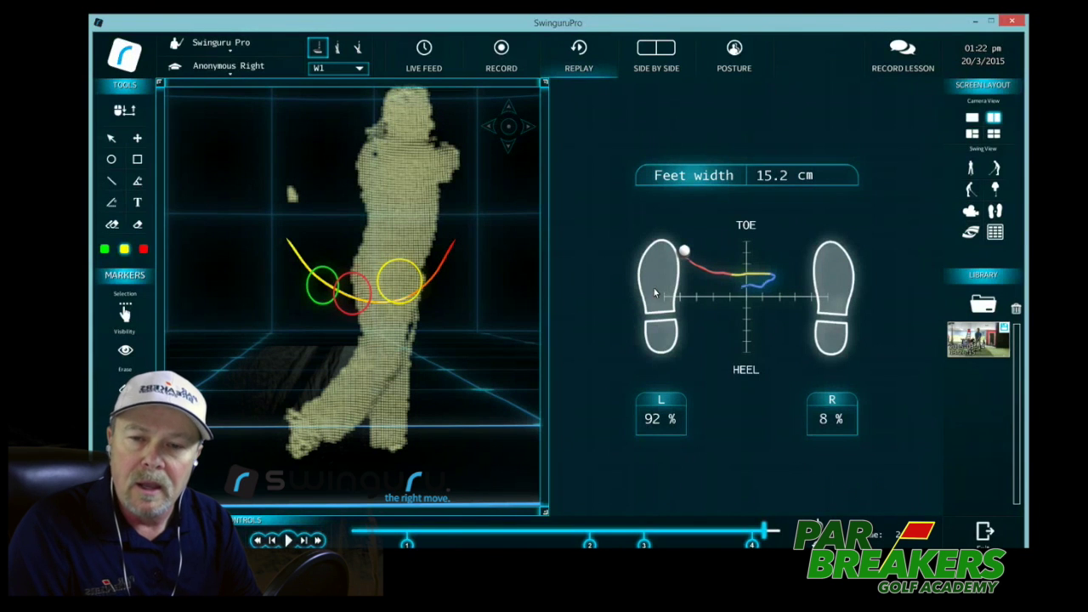
left_click(566, 461)
left_click(559, 401)
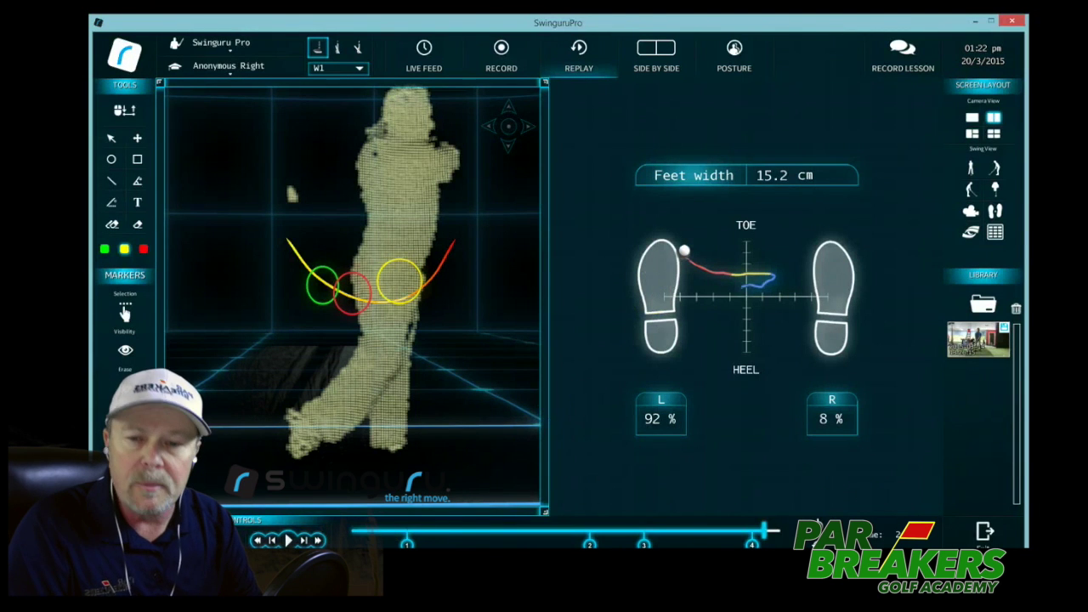